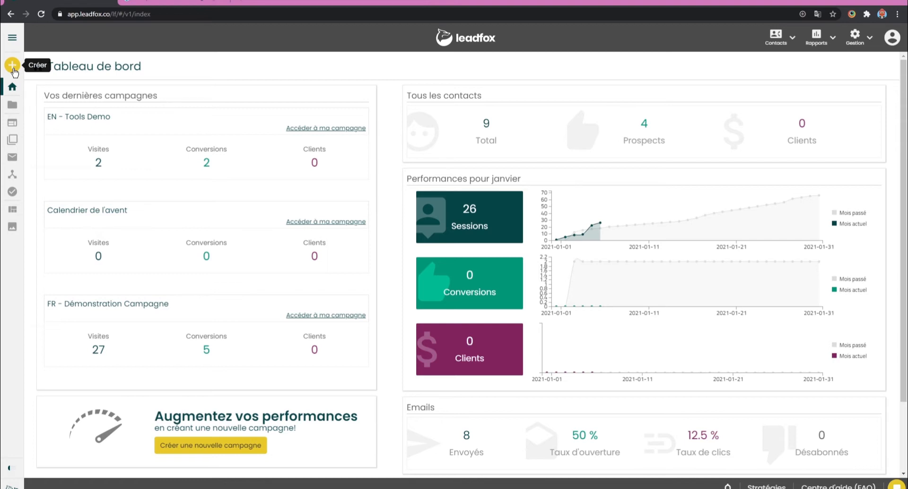
Start creating a new email with Concours as the marketing offer.
click(12, 43)
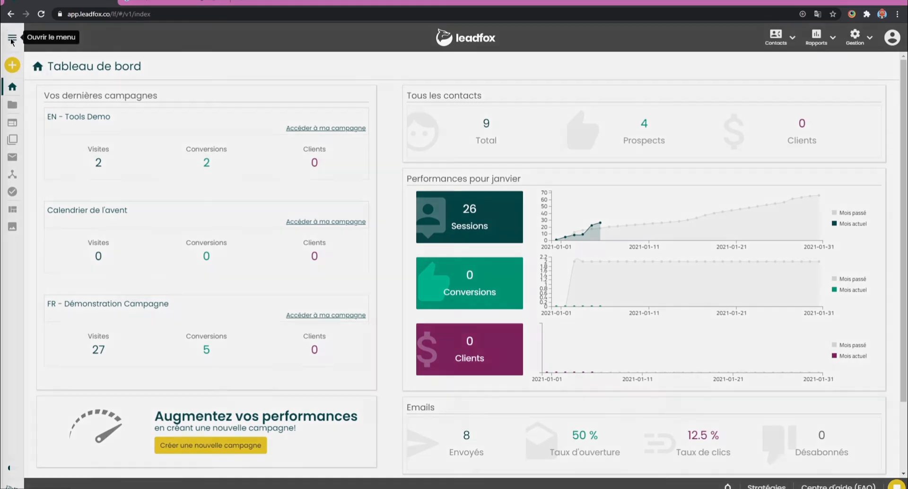
click(74, 74)
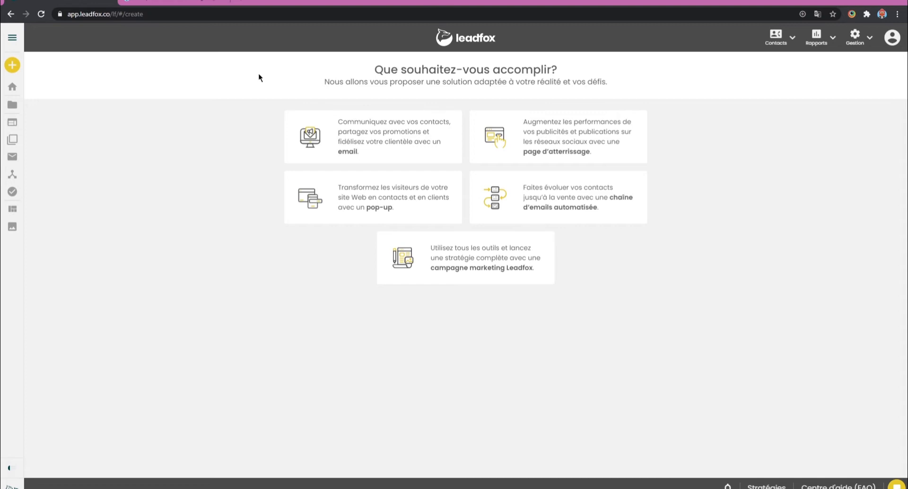
click(381, 132)
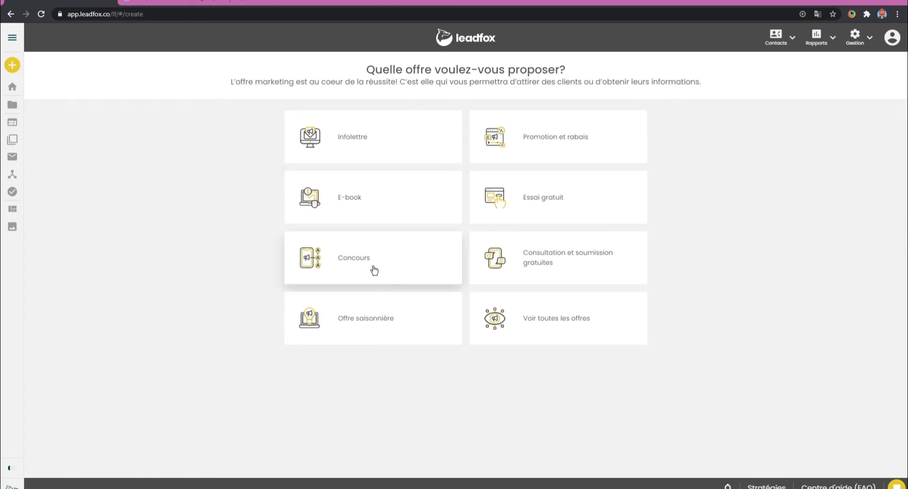
click(374, 270)
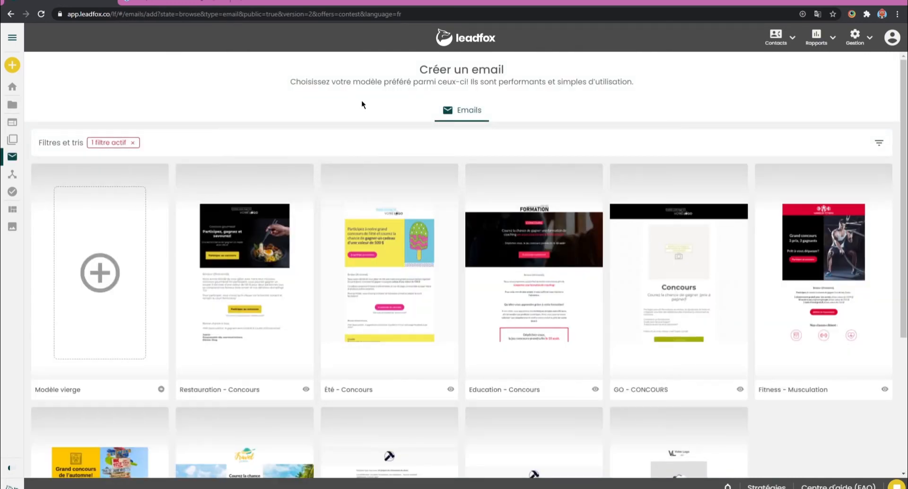
Look over the filters and contest email templates, and open the preview of the Été - Concours template.
click(881, 145)
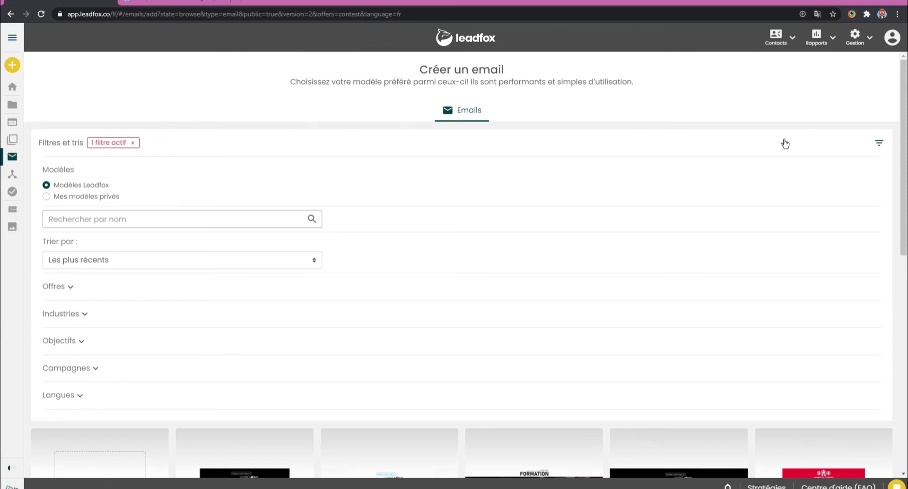
click(823, 149)
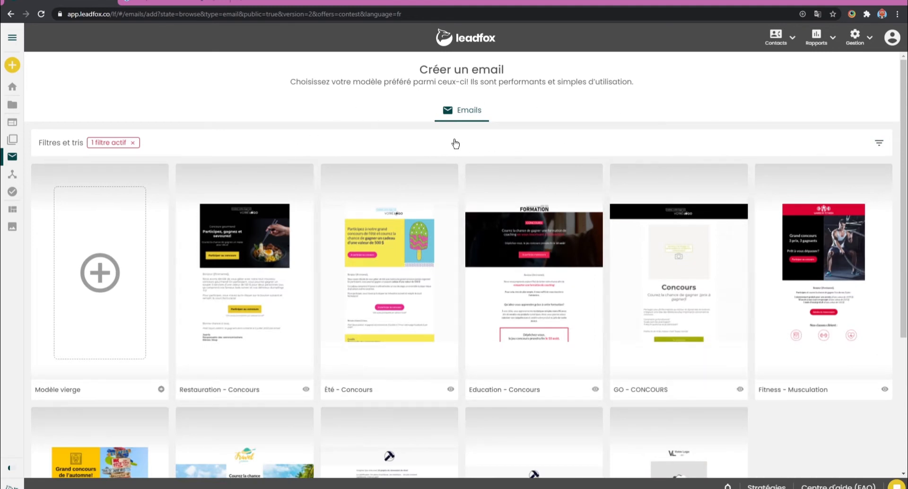
scroll(456, 144, down, 4)
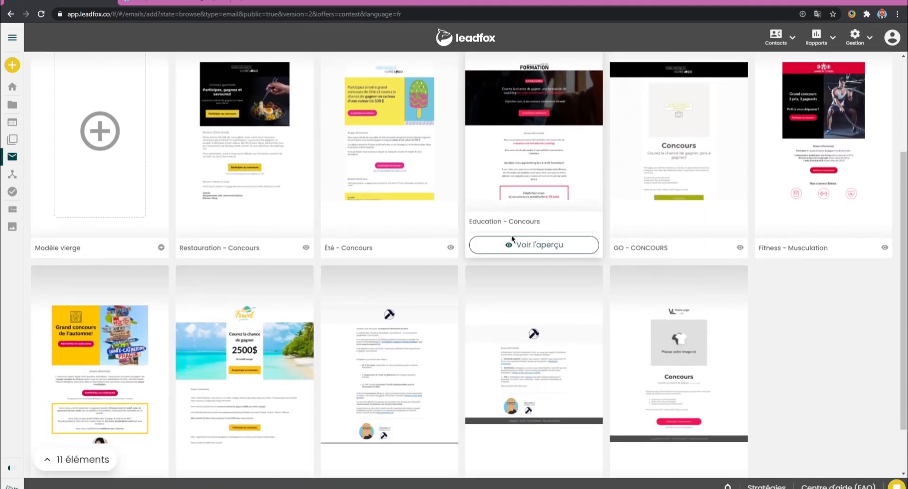
scroll(412, 283, up, 4)
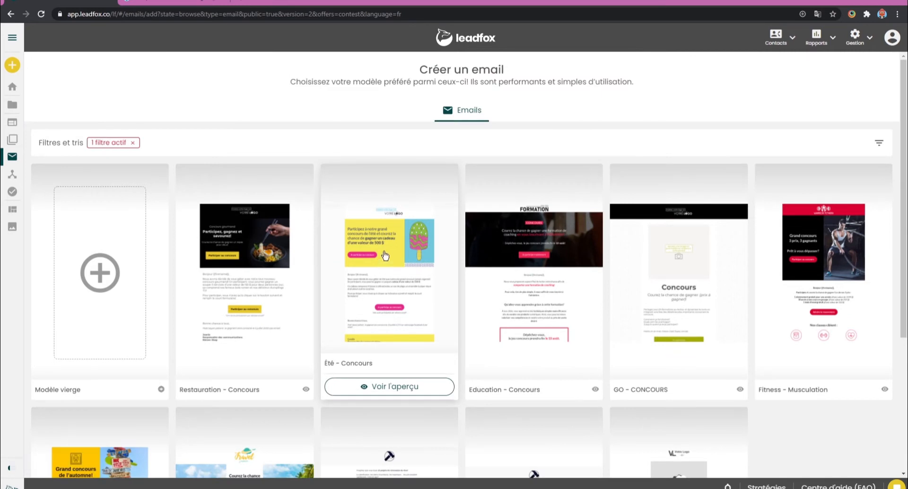
click(384, 255)
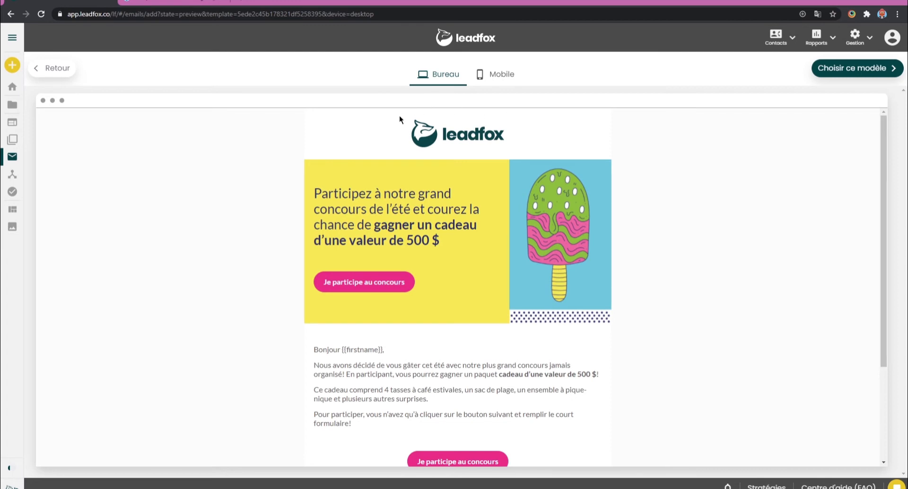
scroll(399, 117, down, 3)
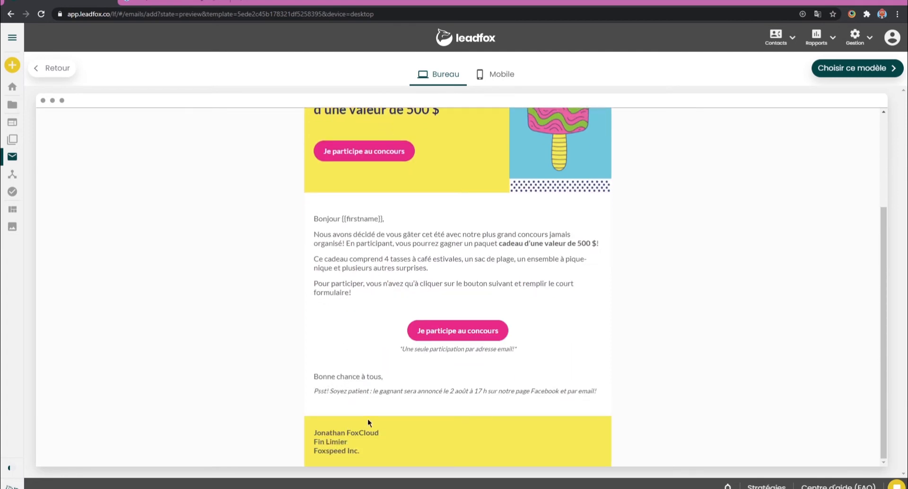
scroll(538, 430, up, 3)
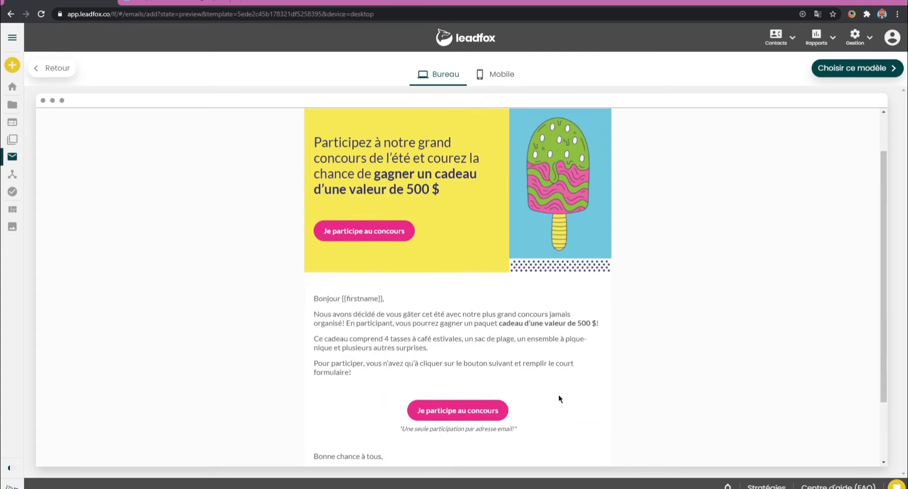
click(508, 73)
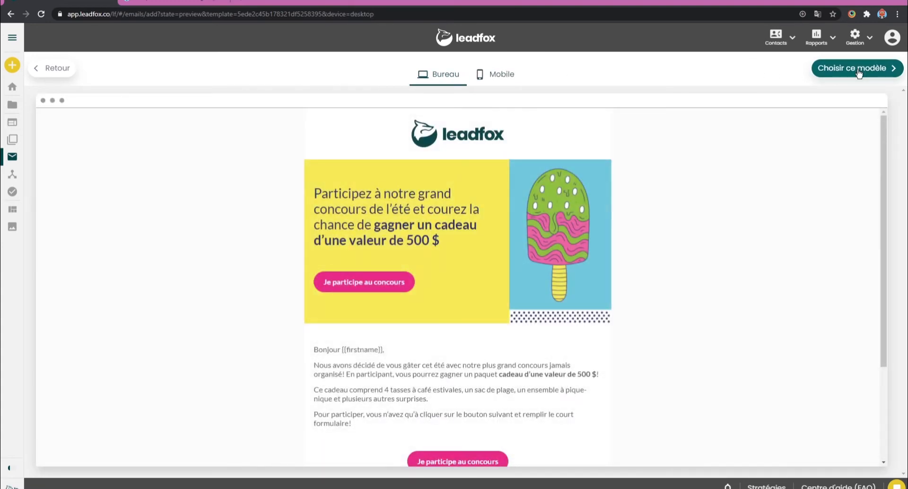
Create the email from the previewed template, linked to the FR - Démonstration Campagne campaign with personalisation applied.
click(858, 69)
click(445, 183)
click(413, 228)
click(404, 258)
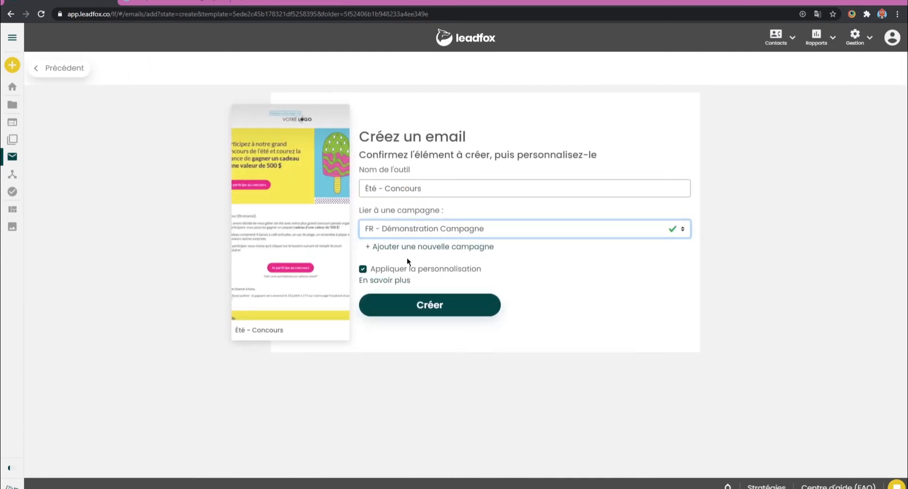
click(444, 310)
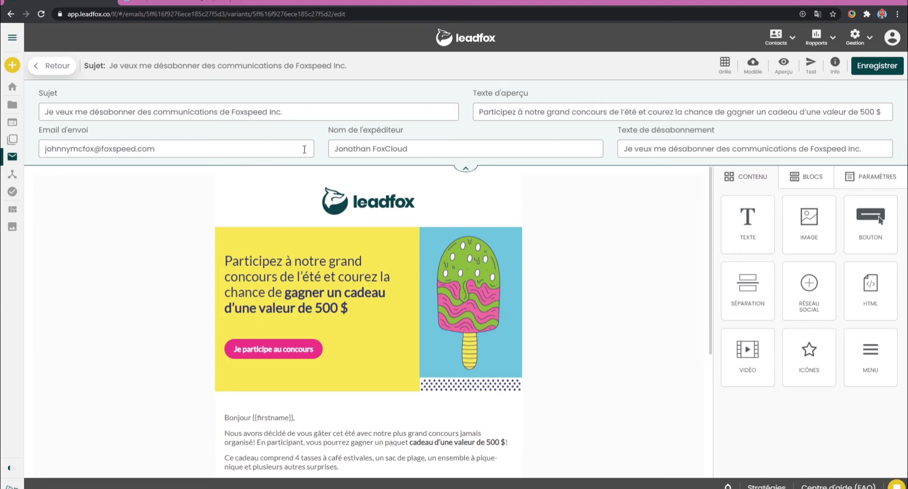
scroll(562, 284, down, 2)
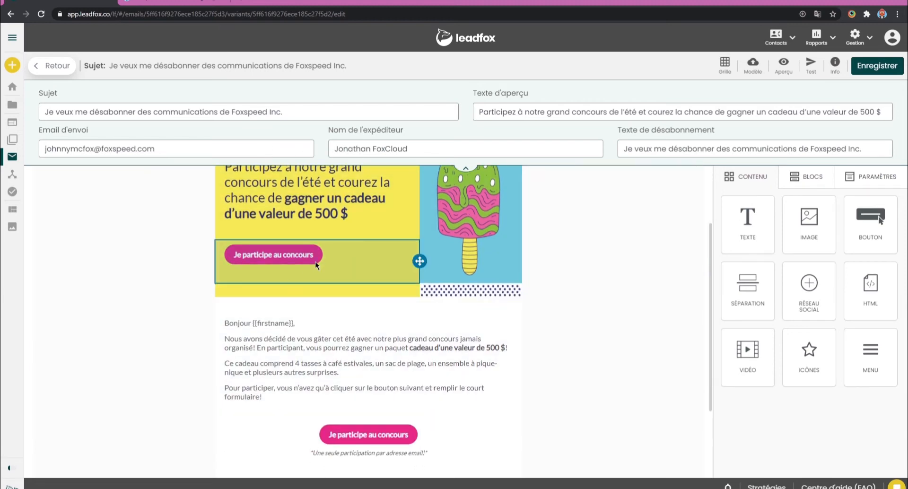
click(346, 255)
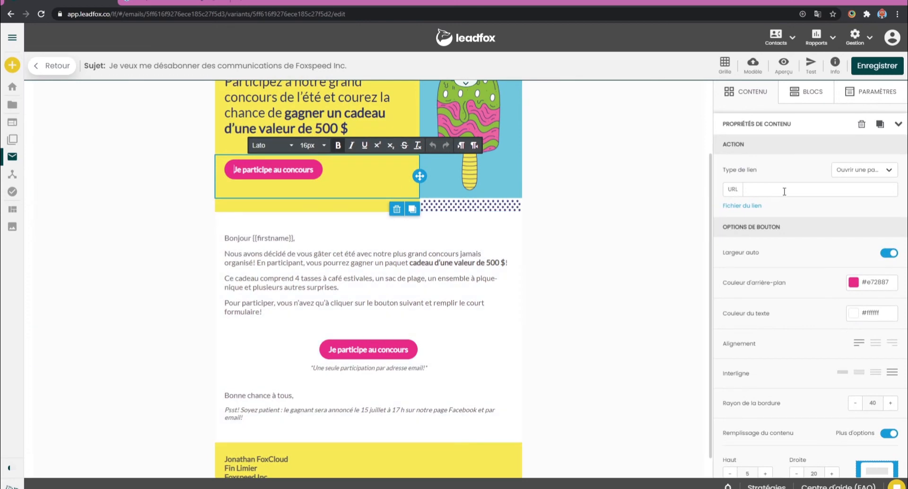
click(842, 188)
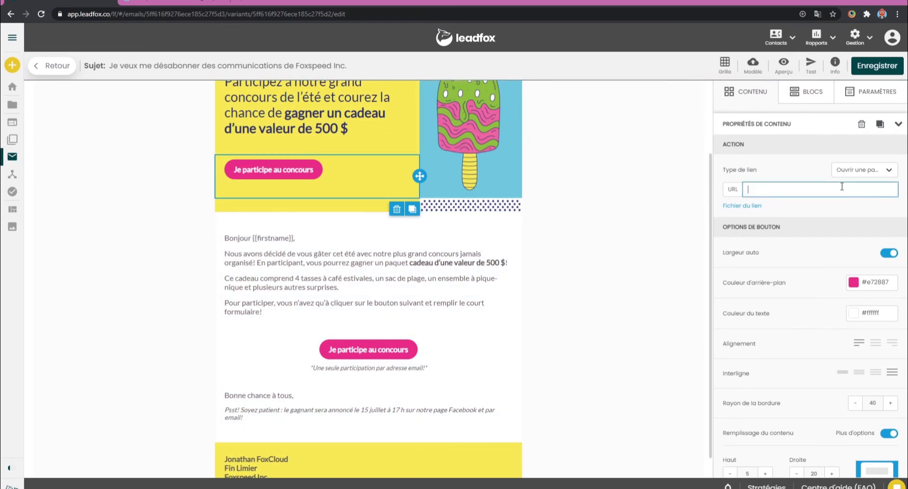
text(https:)
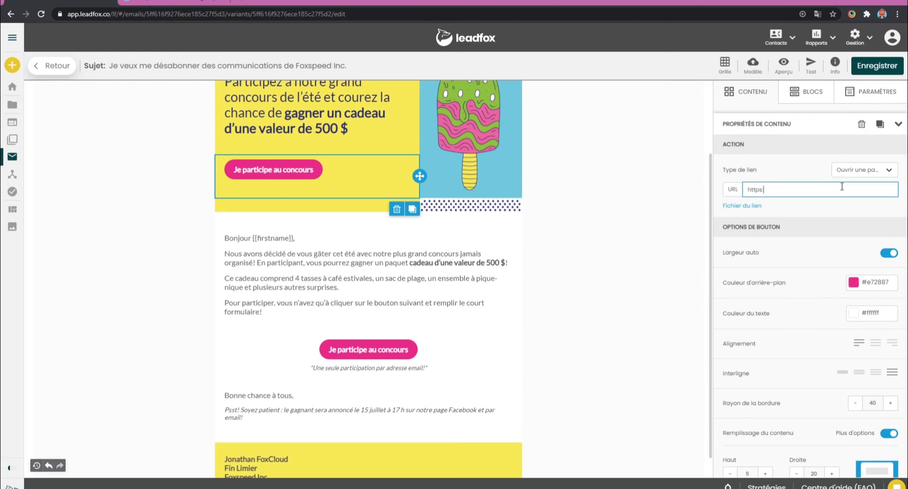
text(//leadfrox)
key(BackSpace)
key(BackSpace)
key(BackSpace)
text(ox.company)
Copy the banner button's URL to the second "Je participe au concours" button below the body text.
triple_click(797, 189)
key(ctrl+c)
click(370, 350)
click(769, 190)
key(ctrl+v)
click(606, 260)
Check the rest of the email layout and save the email.
scroll(568, 274, down, 1)
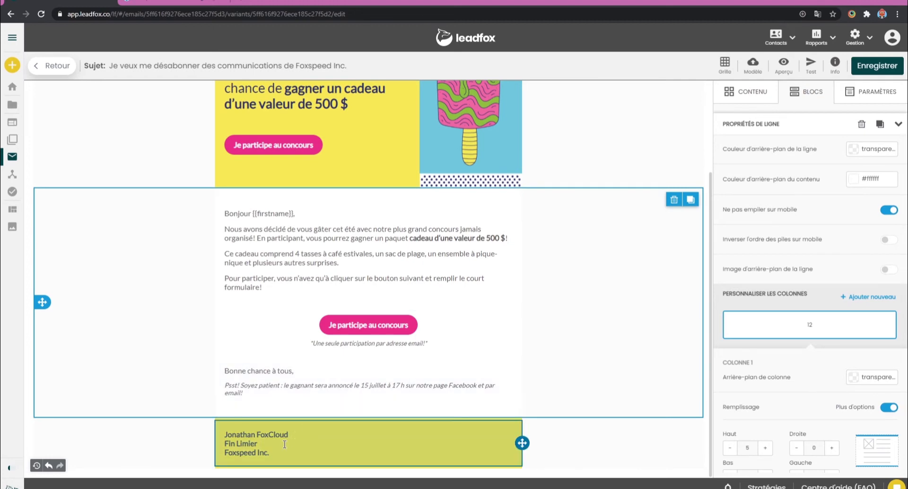
scroll(638, 341, up, 3)
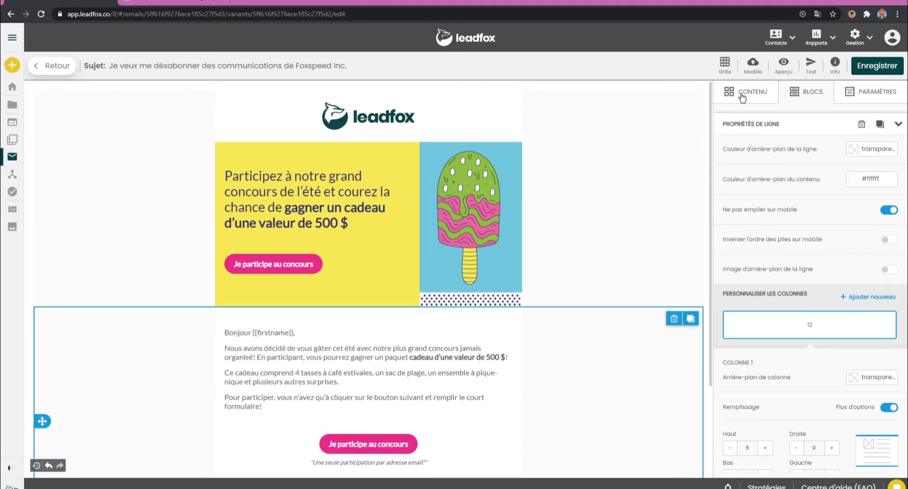
click(741, 96)
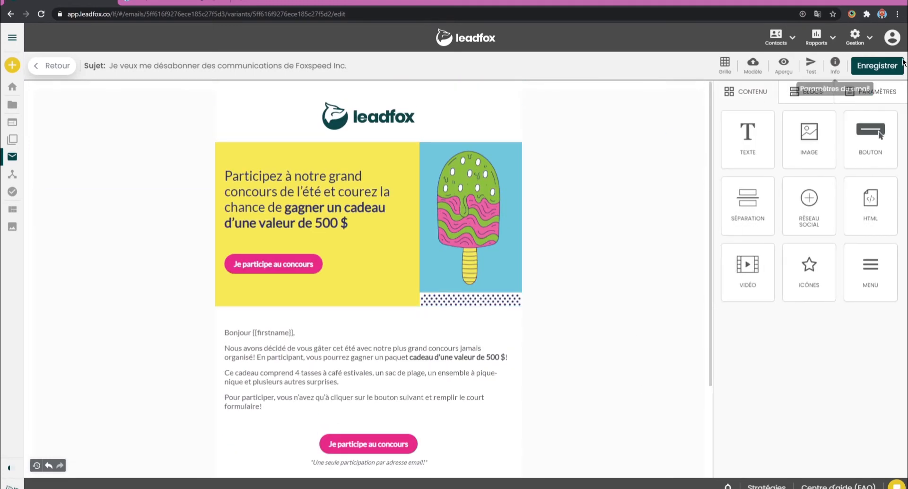
click(885, 67)
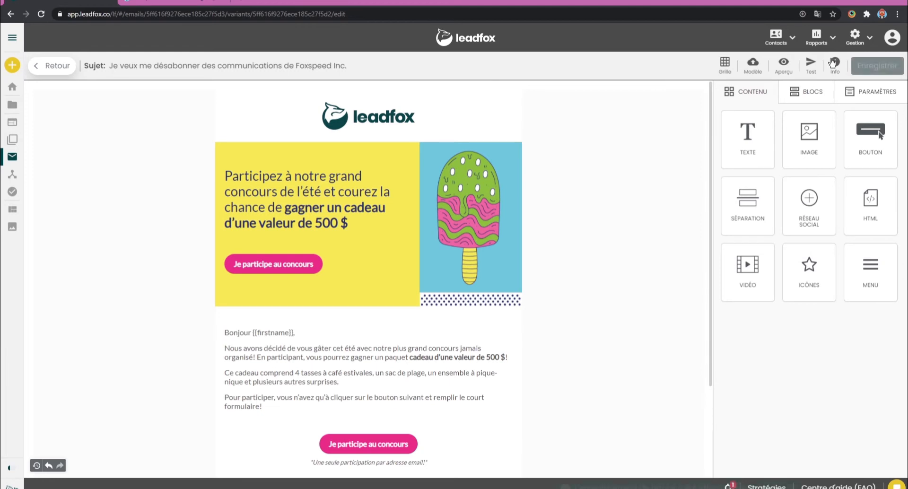
Review the email's subject, preview text, sending address, sender name and unsubscribe text in its settings.
click(835, 63)
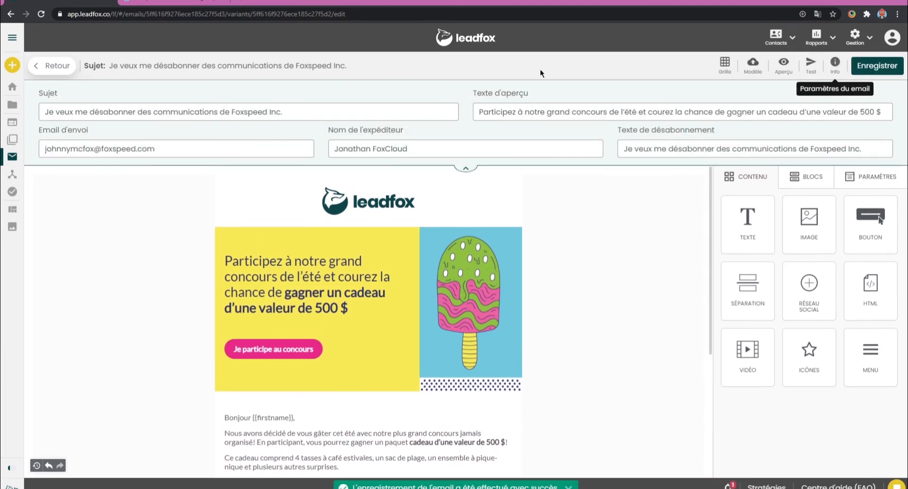
click(185, 111)
click(551, 111)
click(124, 149)
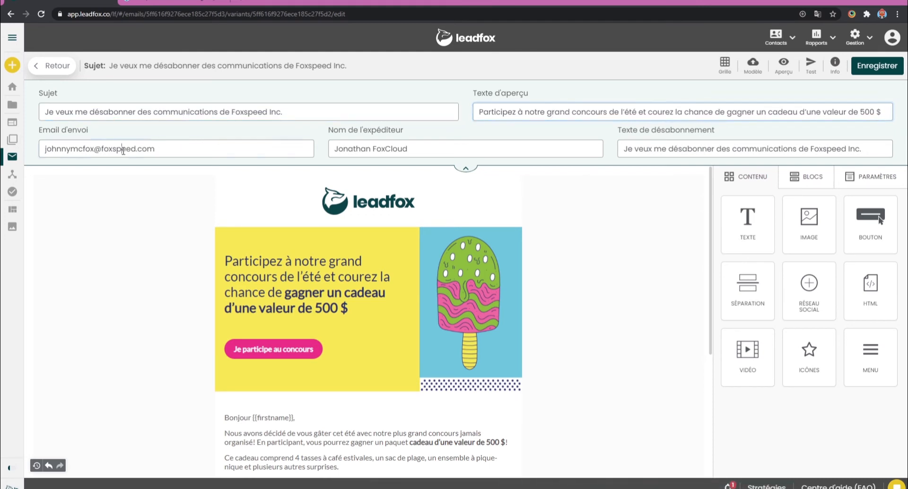
click(401, 150)
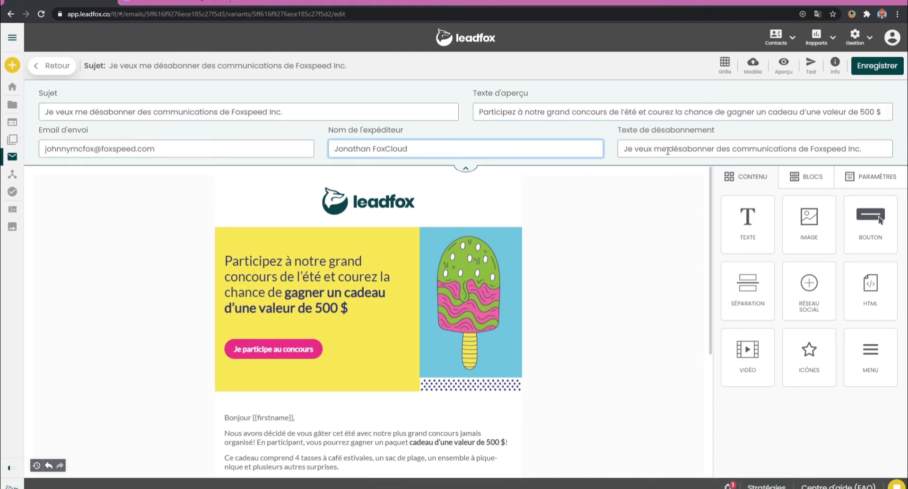
click(684, 151)
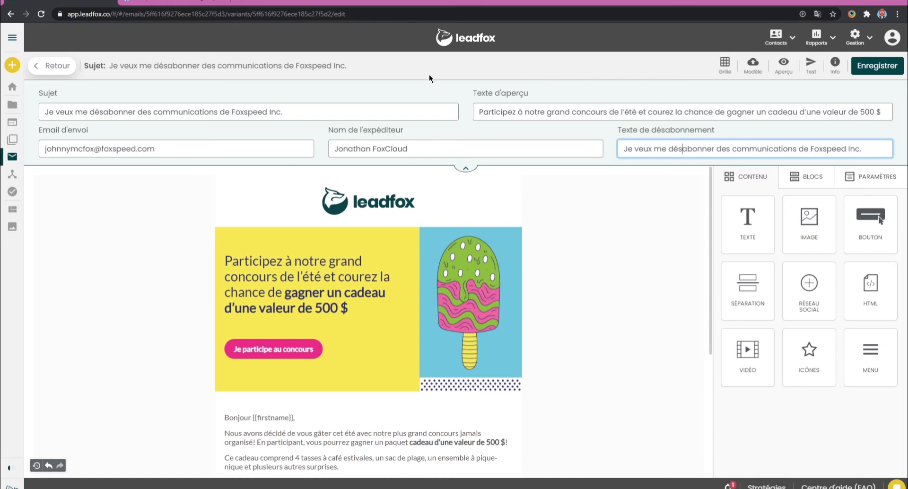
Save and close the email, and set Popup Démo as its recipient list.
click(870, 65)
click(54, 66)
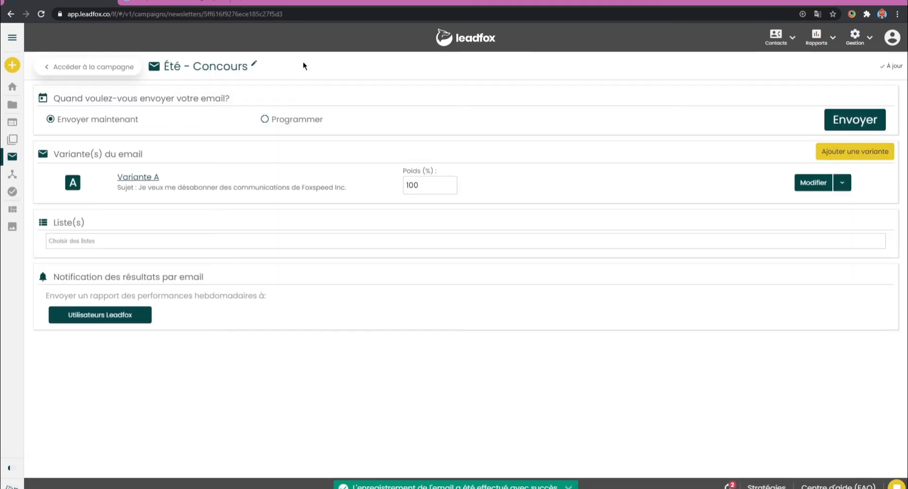
click(85, 241)
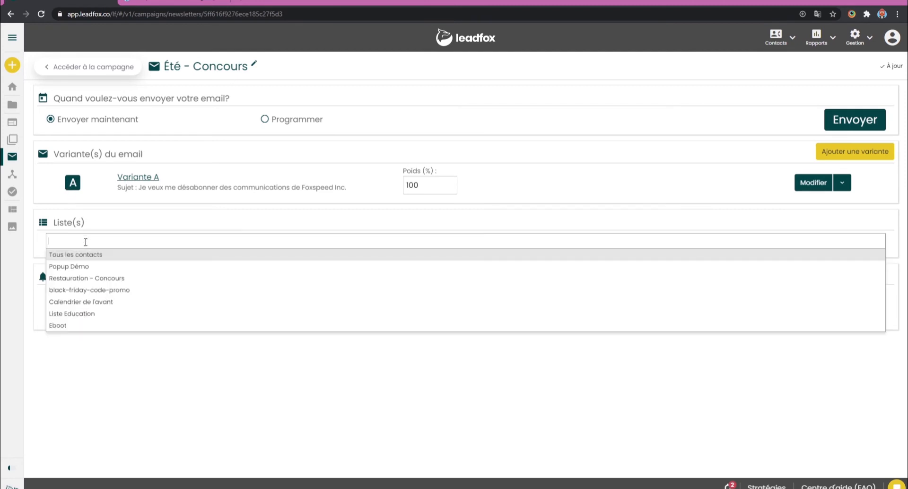
click(95, 267)
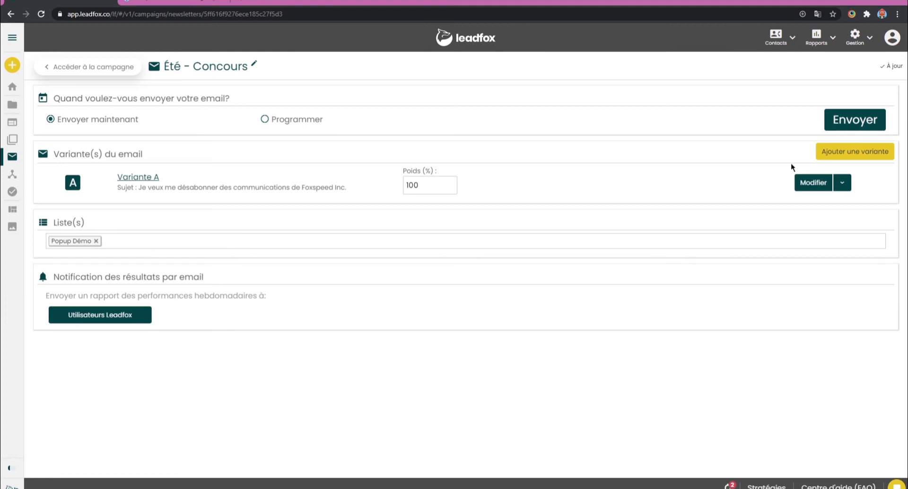
Calculate the number of recipients and send the email immediately.
click(849, 123)
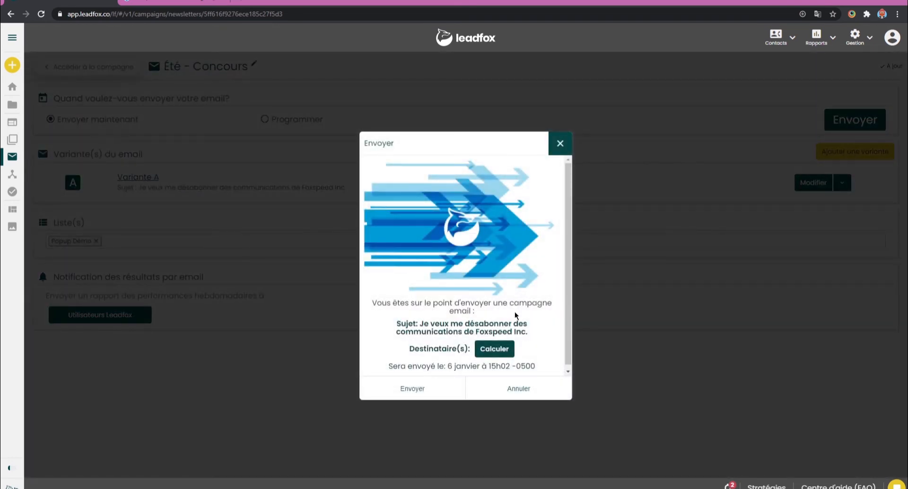
scroll(487, 312, down, 1)
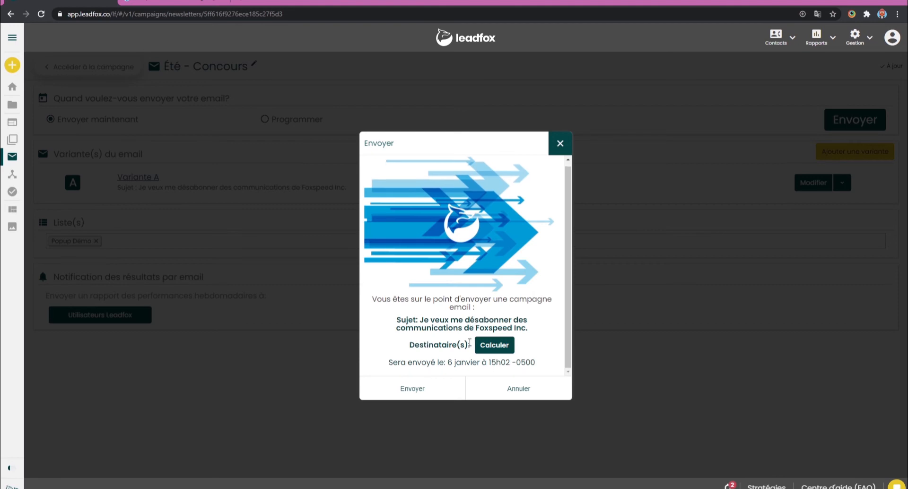
click(497, 352)
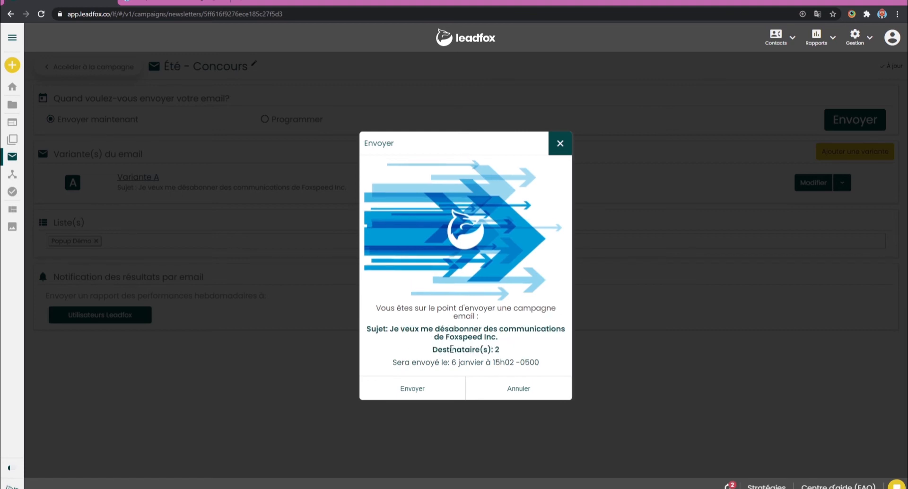
click(413, 389)
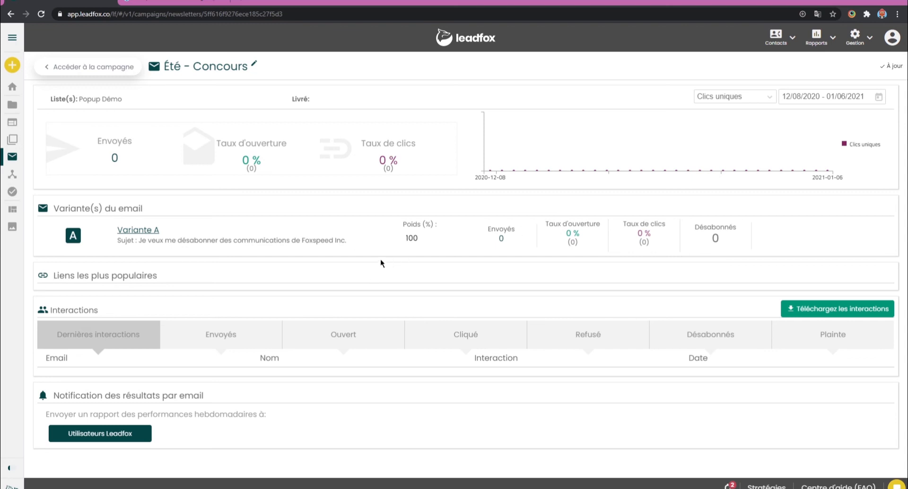
Refresh the sent email's results page and examine its delivery statistics and interactions.
key(F5)
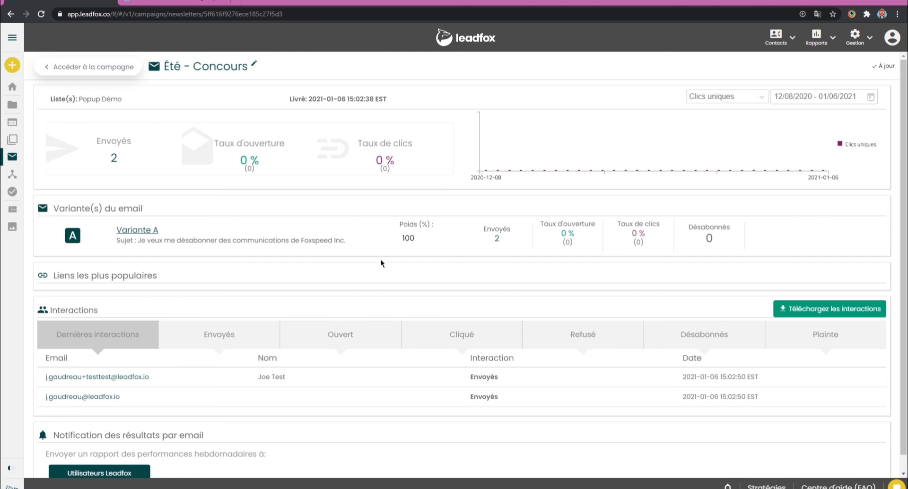
scroll(348, 245, down, 1)
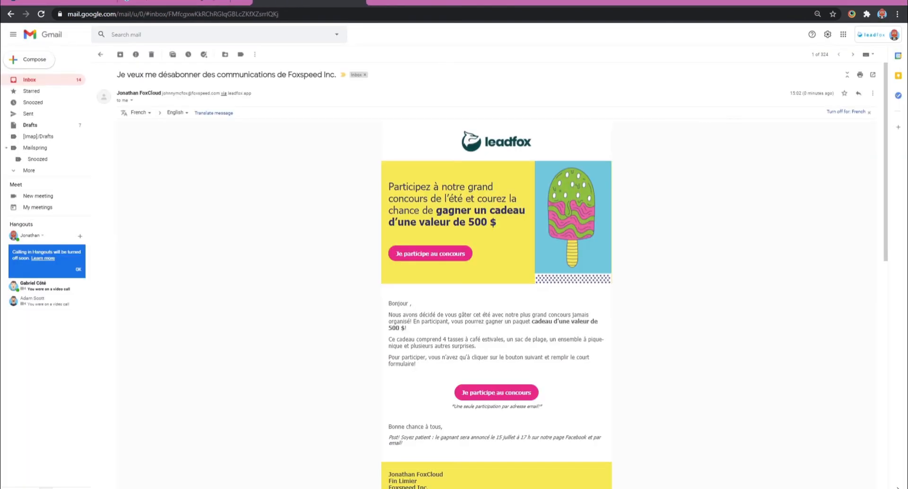
Review the received contest email in Gmail, follow its "Je participe au concours" link, and close the linked page and the email.
scroll(323, 184, down, 2)
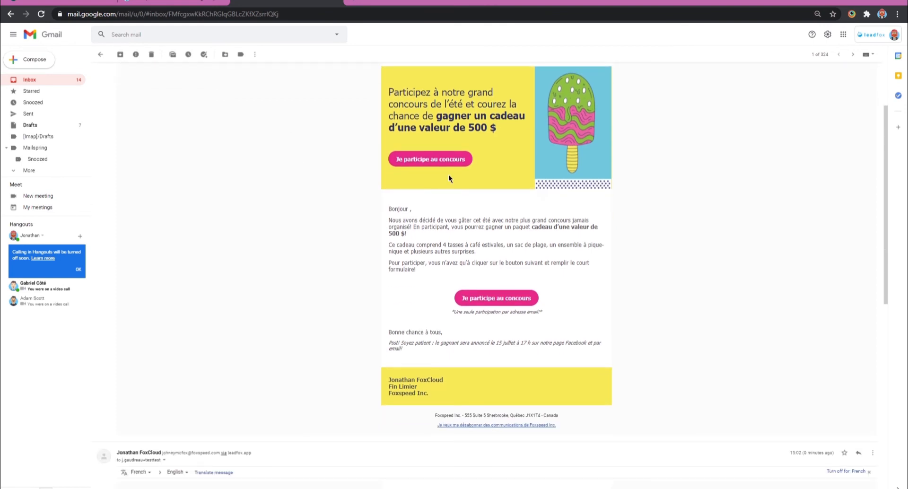
scroll(723, 206, up, 1)
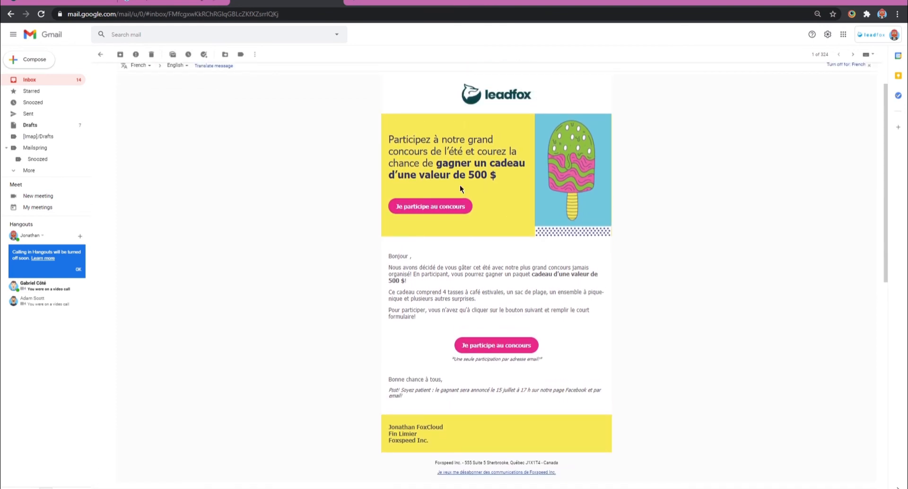
click(444, 208)
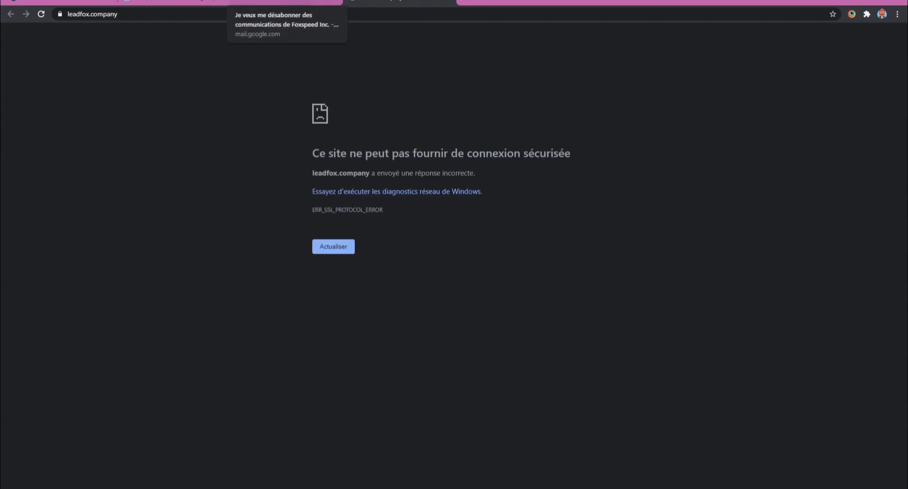
click(449, 1)
click(335, 1)
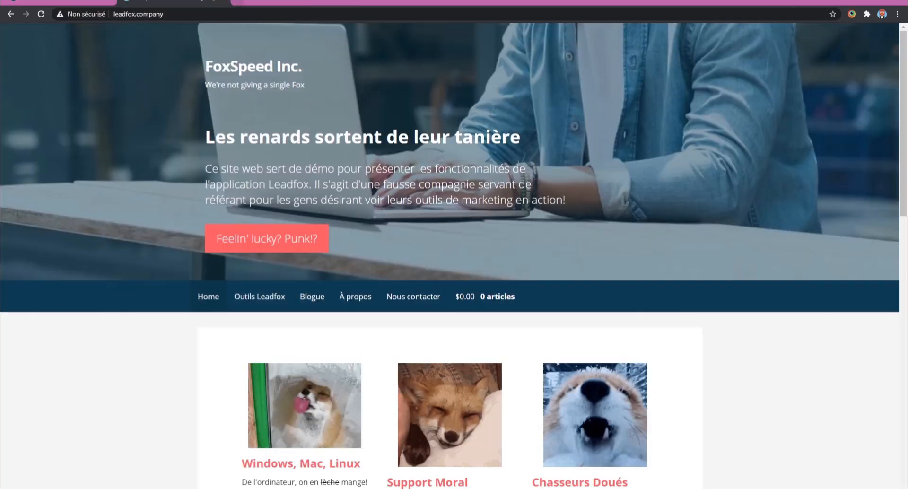
Return to the Leadfox results of the Été - Concours email, refresh them, and examine the open and click rates.
click(80, 1)
key(F5)
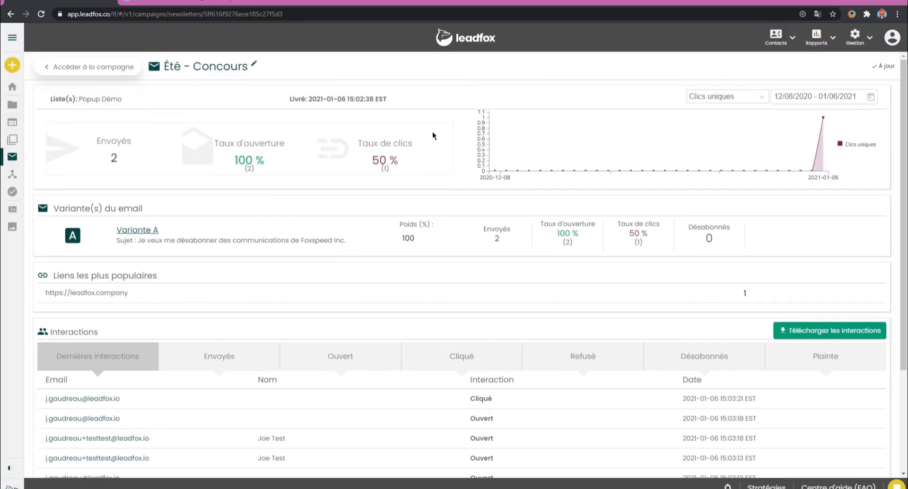
scroll(433, 124, down, 1)
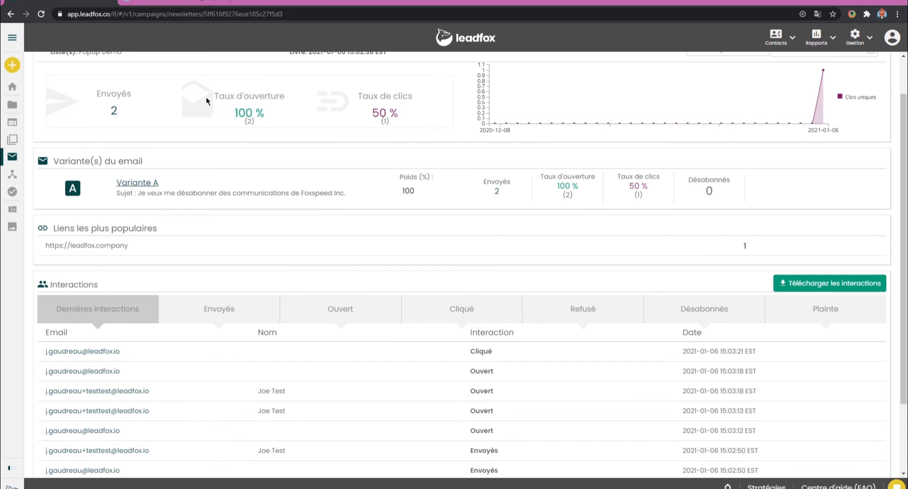
drag(230, 94, 265, 125)
click(407, 97)
drag(362, 95, 404, 119)
scroll(405, 119, down, 2)
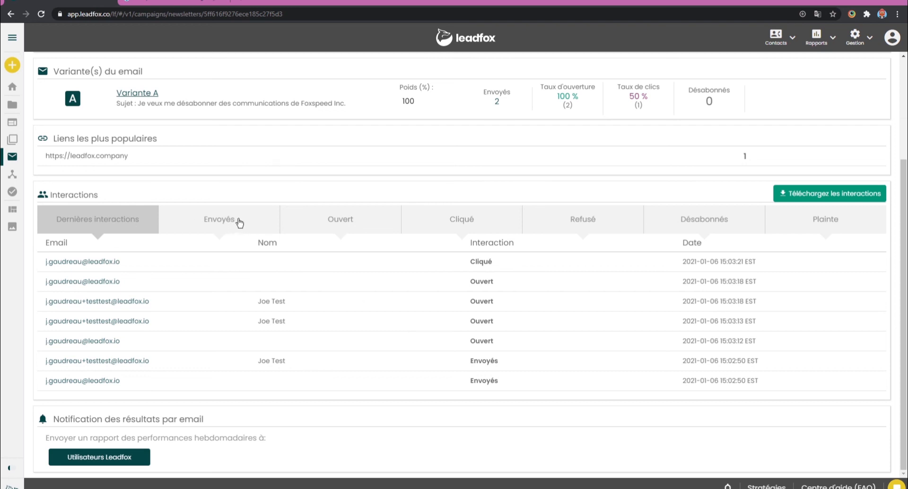
Review the email's interactions by sent, opened, clicked, refused, unsubscribed and complaint status, and return to the latest interactions.
click(217, 223)
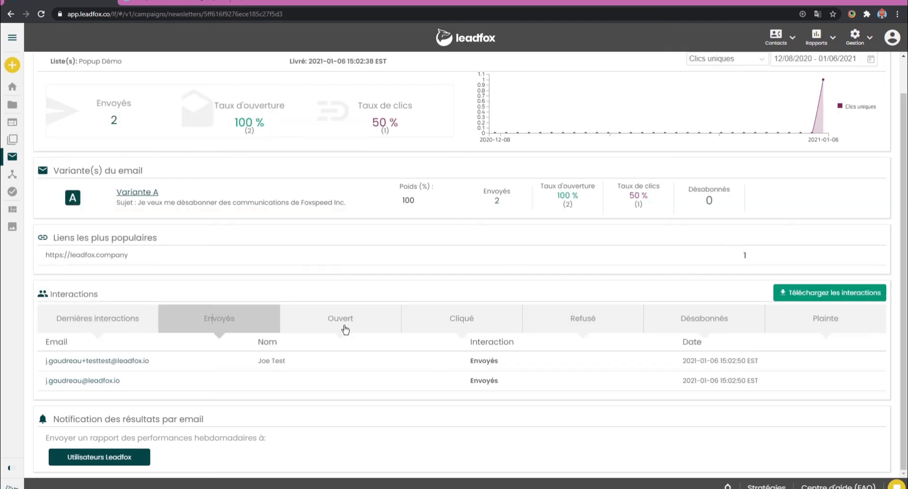
click(345, 325)
click(462, 279)
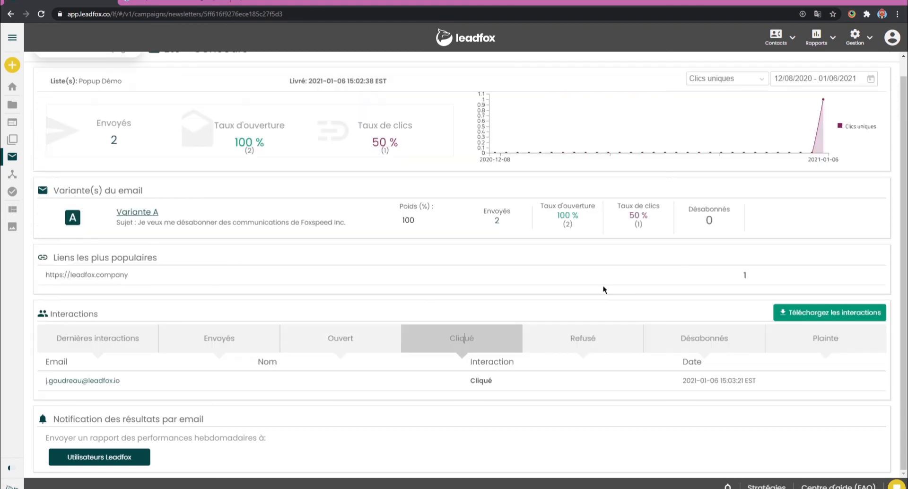
click(601, 350)
click(714, 350)
click(850, 360)
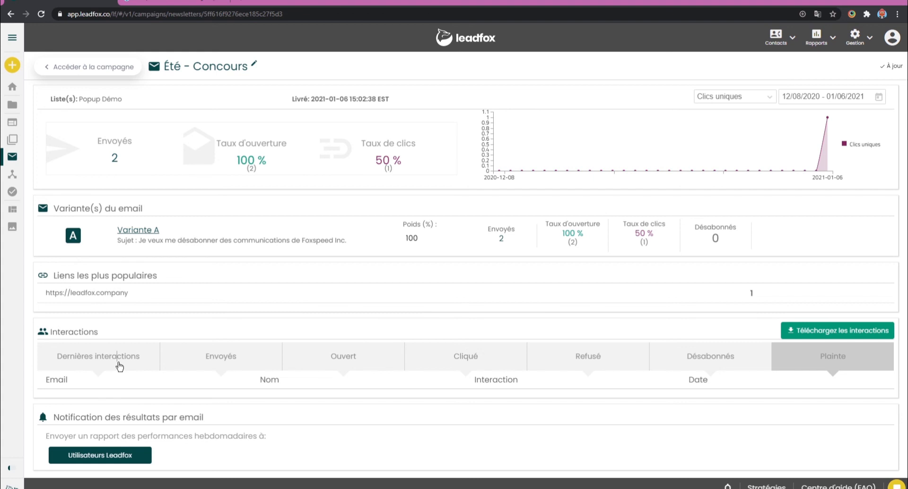
click(120, 365)
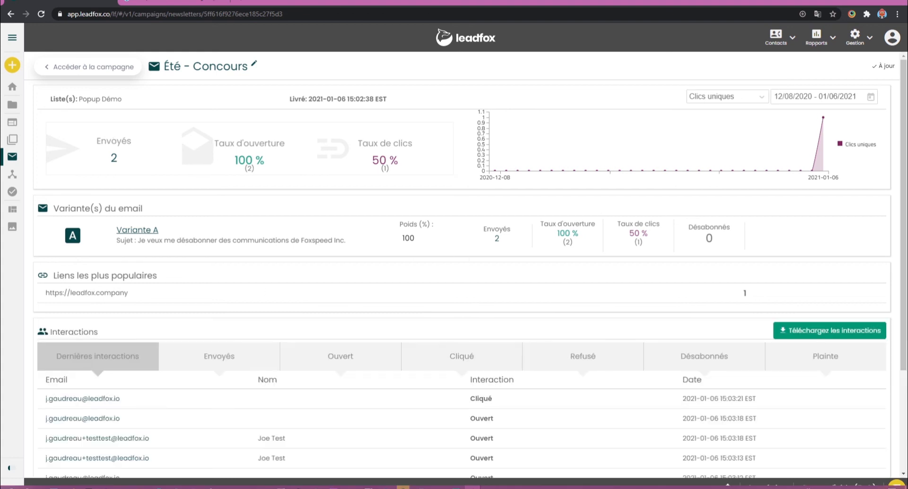